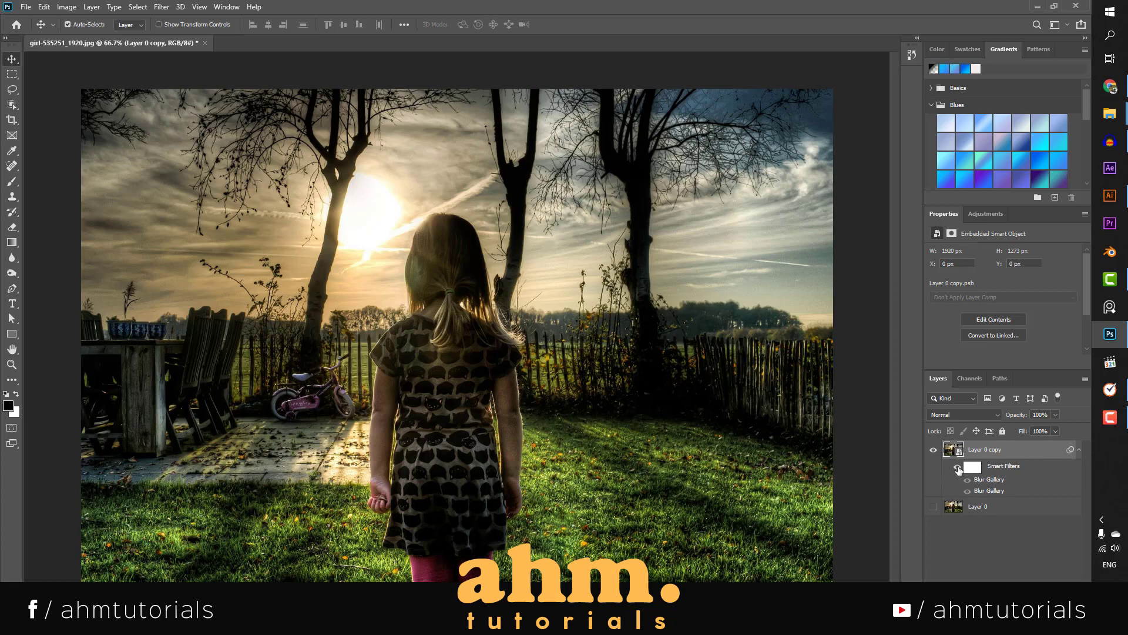
- Turn on the Smart Filters on Layer 0 copy, toggling them off and on to compare
click(959, 467)
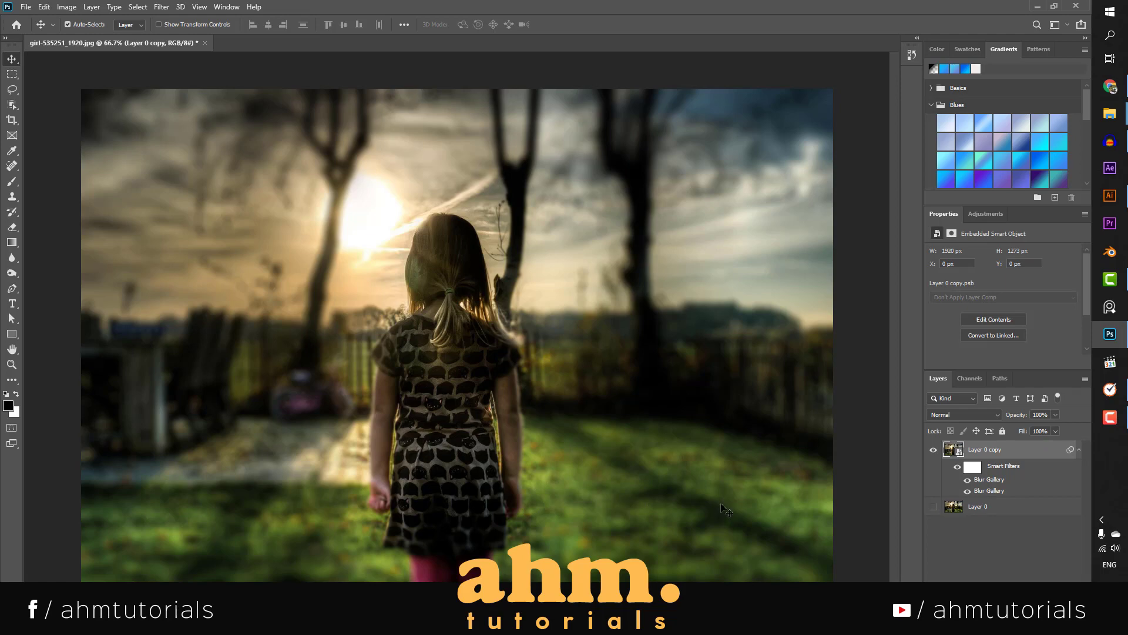
click(957, 470)
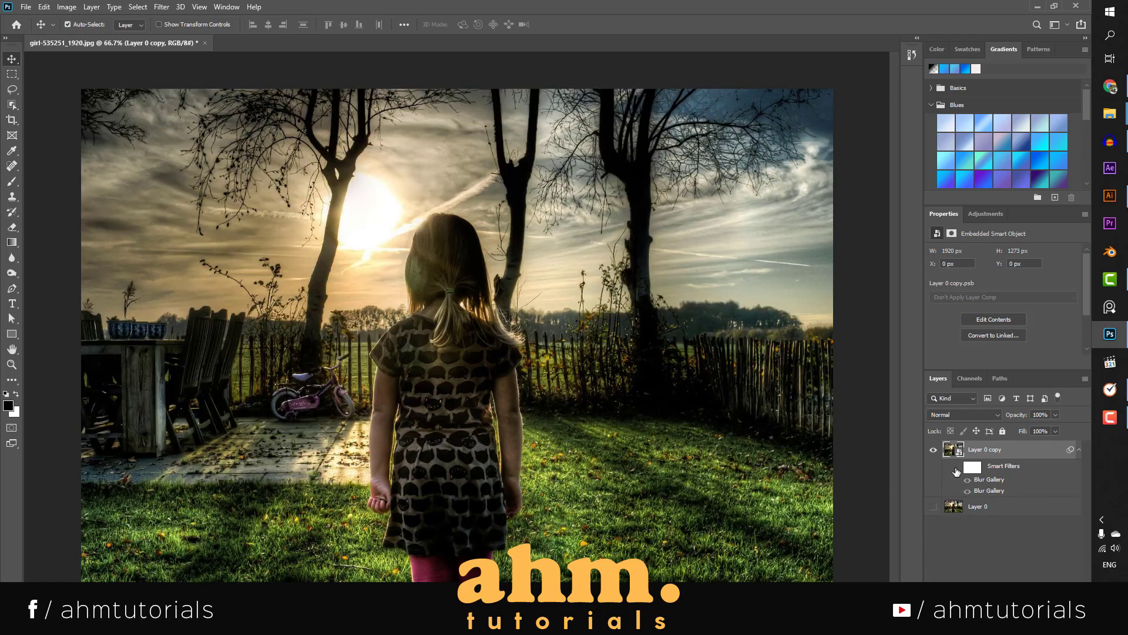
click(957, 470)
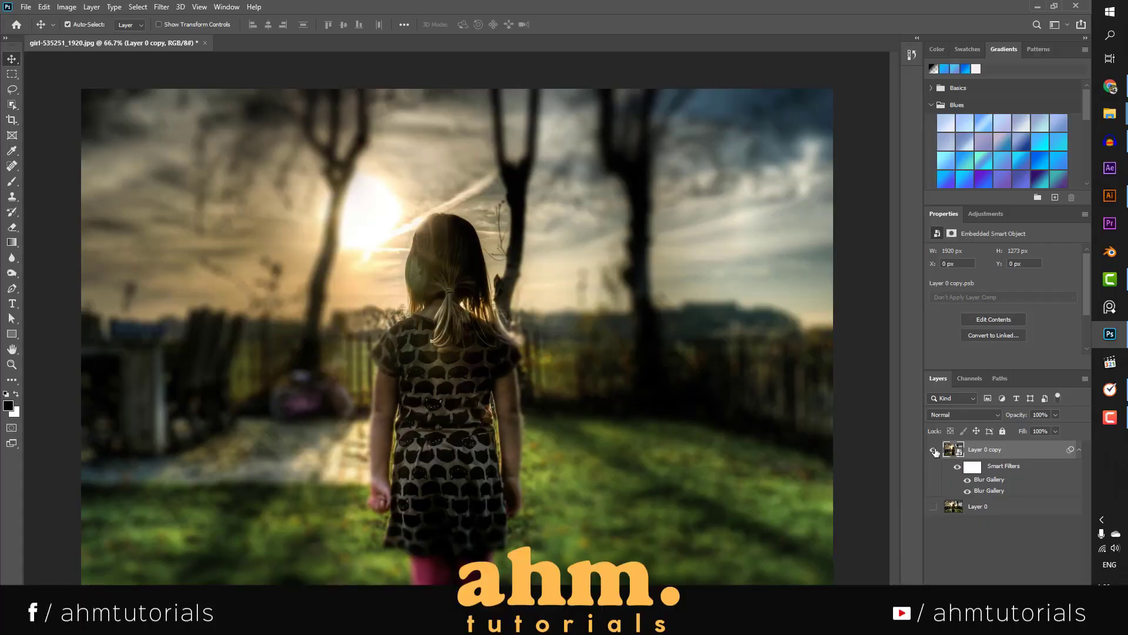
- Hide Layer 0 copy, show the original Layer 0 and make it the active layer
click(933, 450)
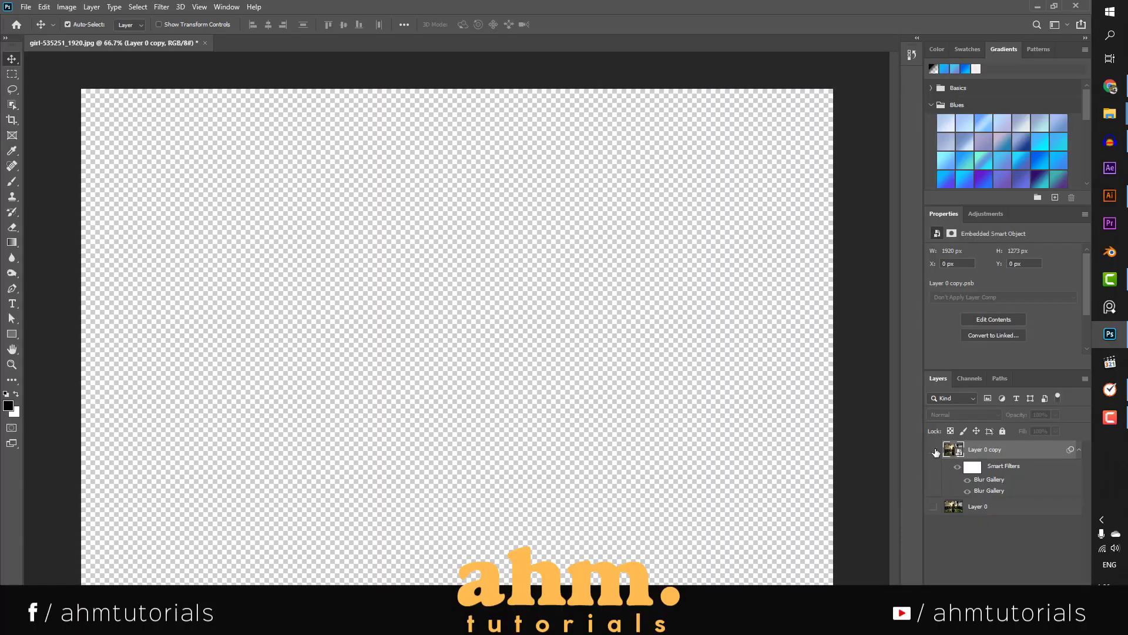
click(934, 506)
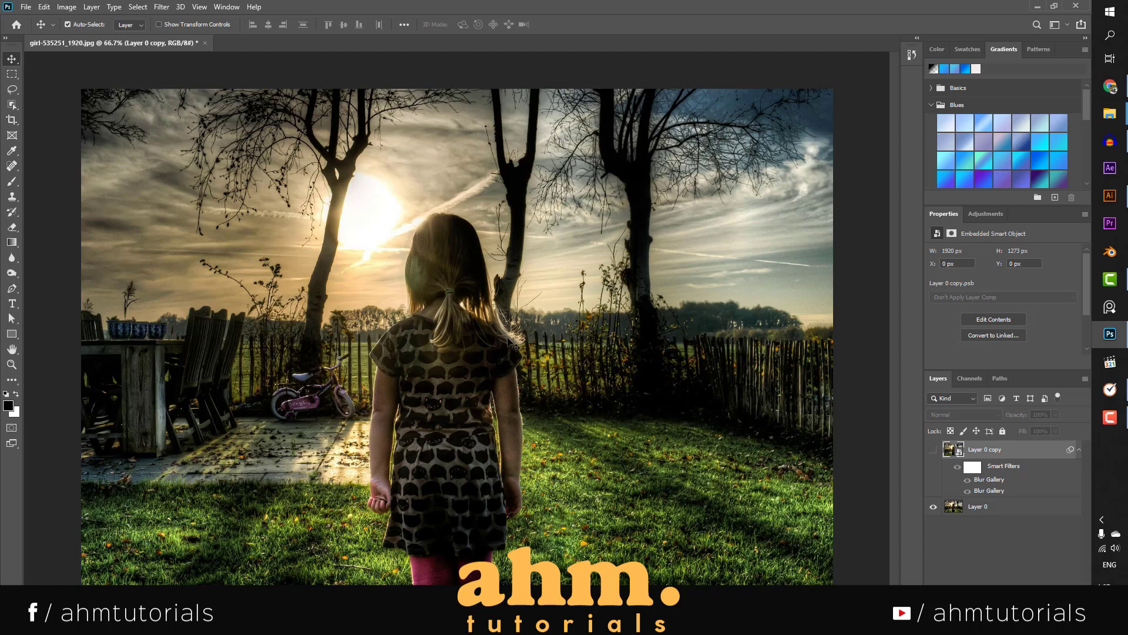
click(995, 509)
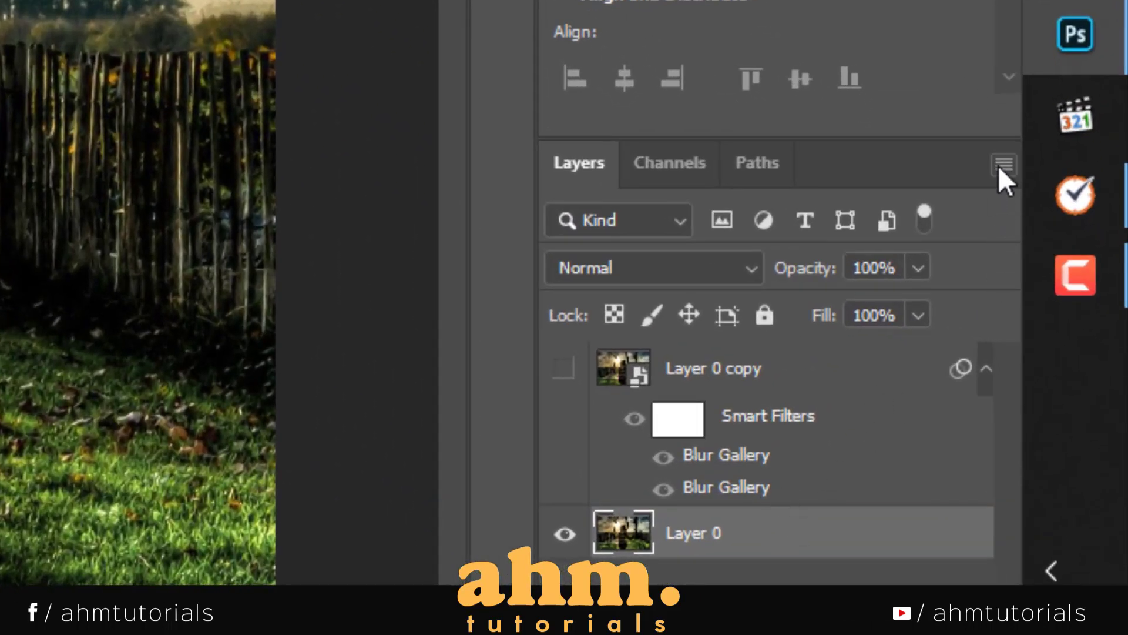
- Convert Layer 0 to a smart object via the Layers panel menu
click(1003, 165)
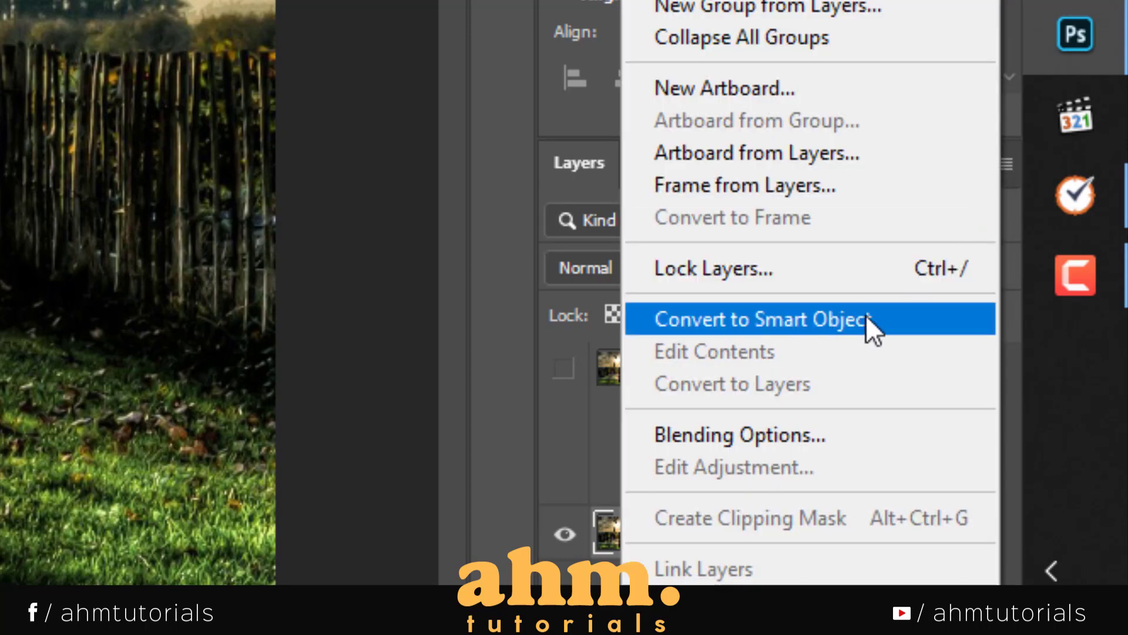
click(890, 318)
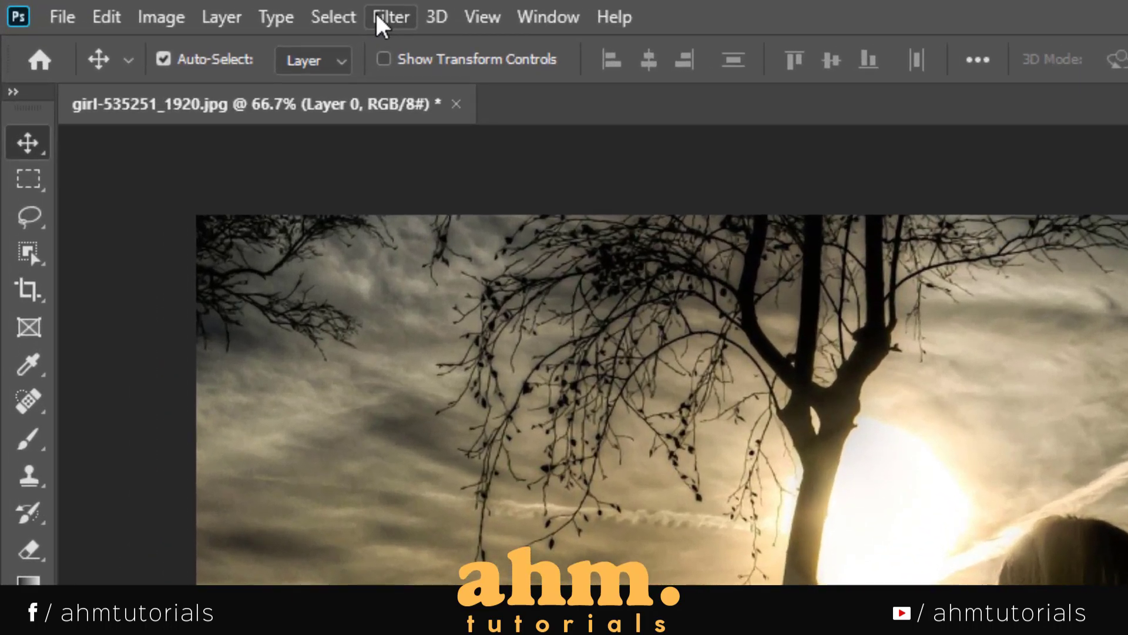
- Apply Filter > Blur Gallery > Tilt-Shift to the Layer 0 smart object
click(382, 18)
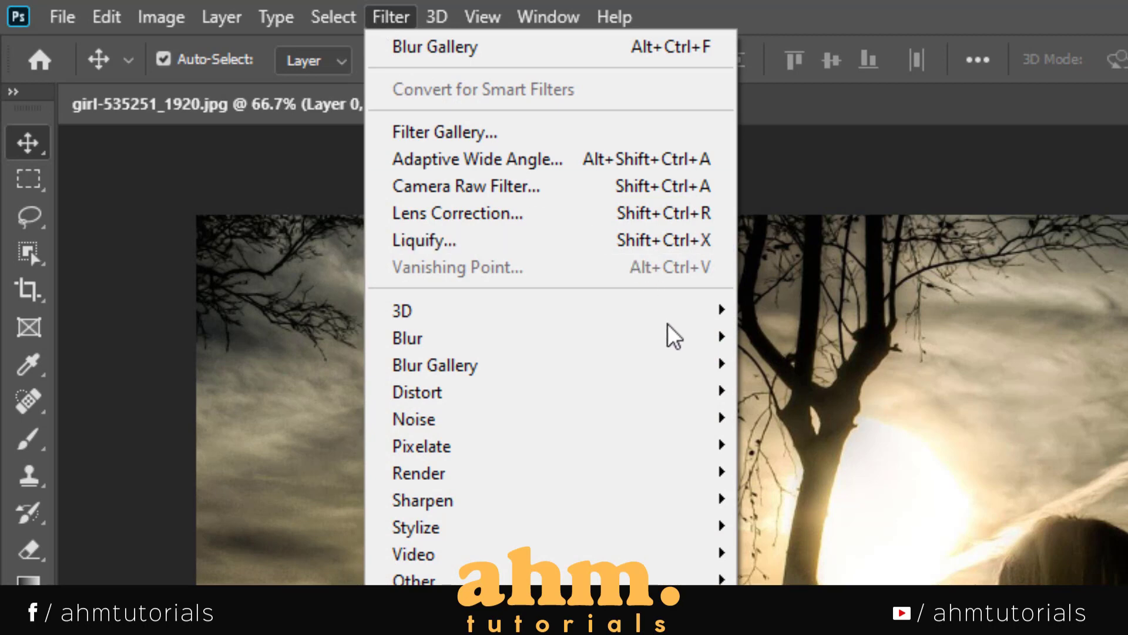
mouse_move(435, 365)
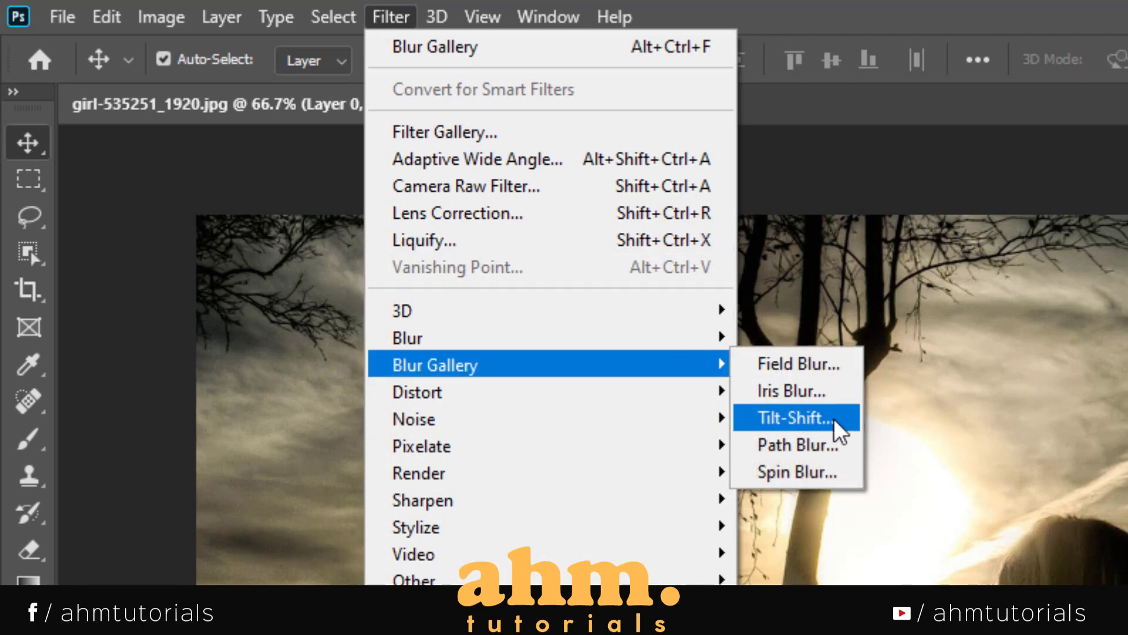
click(808, 419)
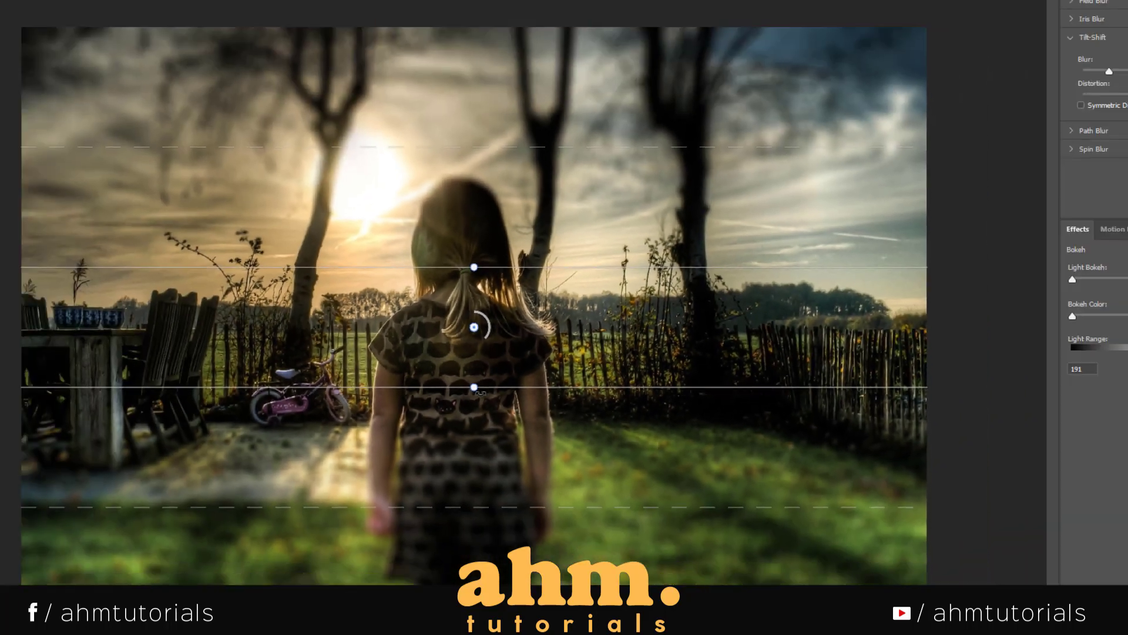
- Rotate the Tilt-Shift focus band to vertical and pull its edges in tightly around the girl
drag(481, 392, 440, 407)
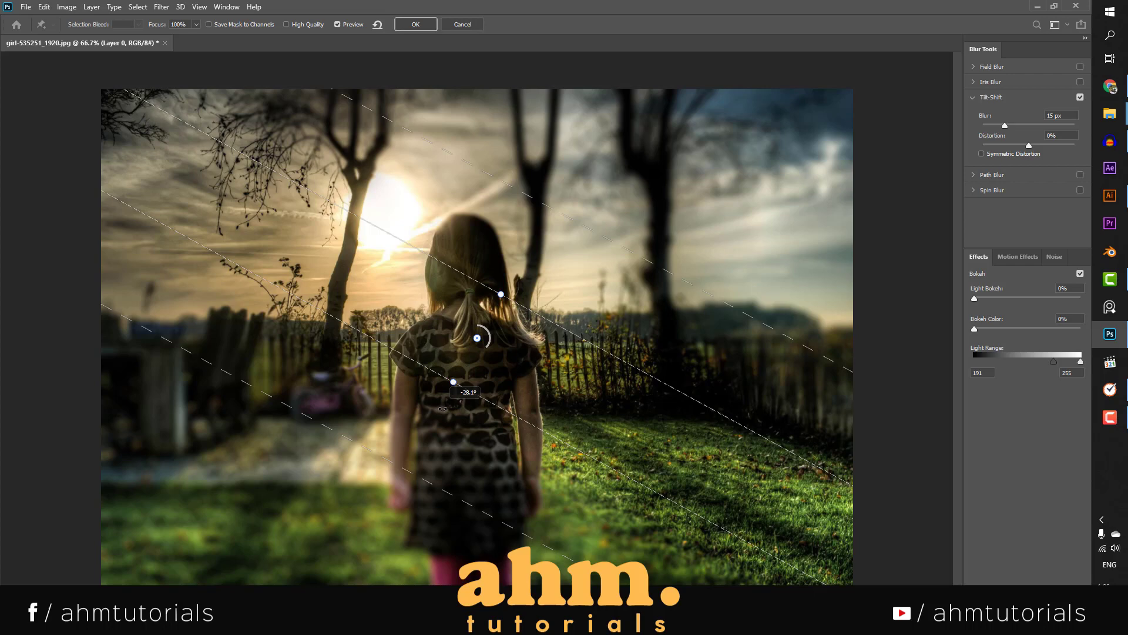
drag(442, 407, 477, 405)
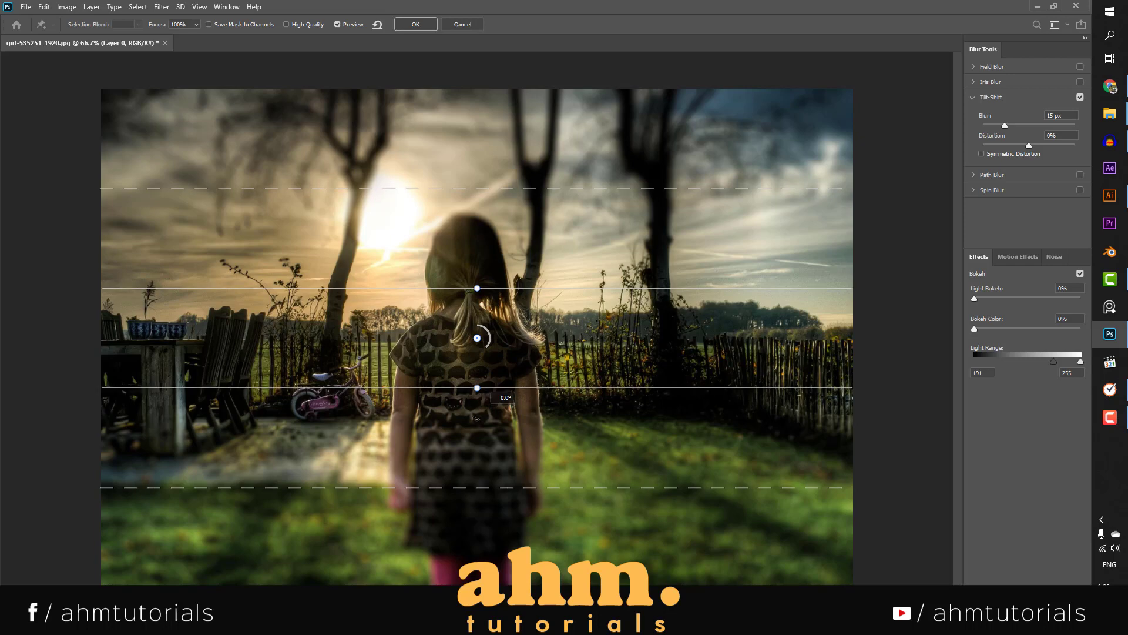
mouse_move(482, 412)
mouse_down()
mouse_move(485, 402)
mouse_move(427, 422)
mouse_move(379, 410)
mouse_move(344, 376)
mouse_move(335, 313)
mouse_up()
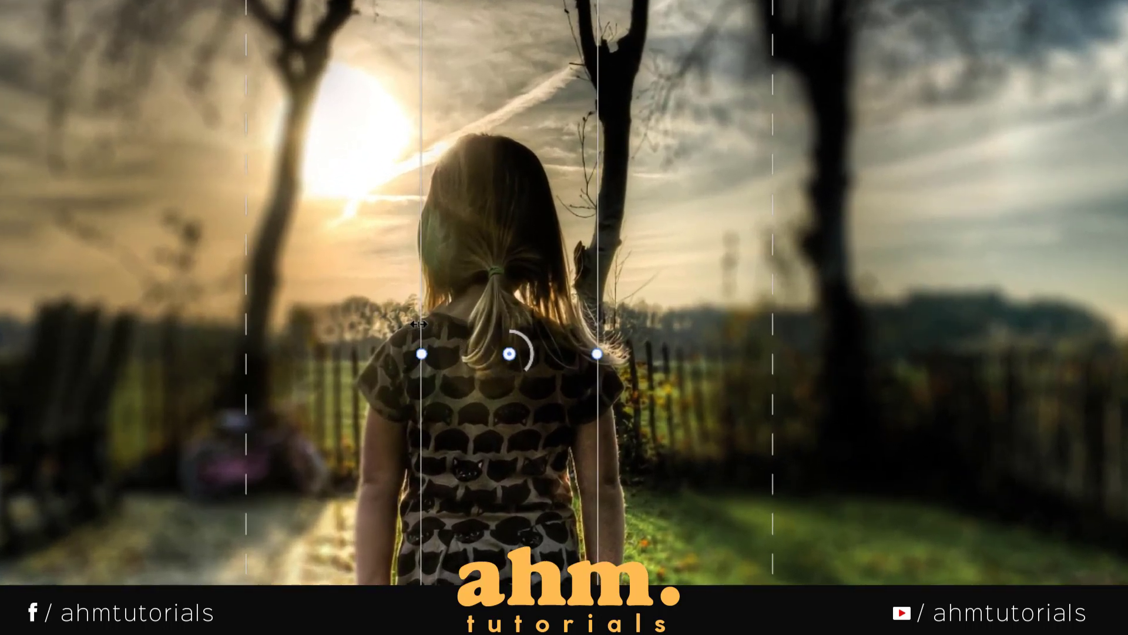
drag(419, 324, 413, 324)
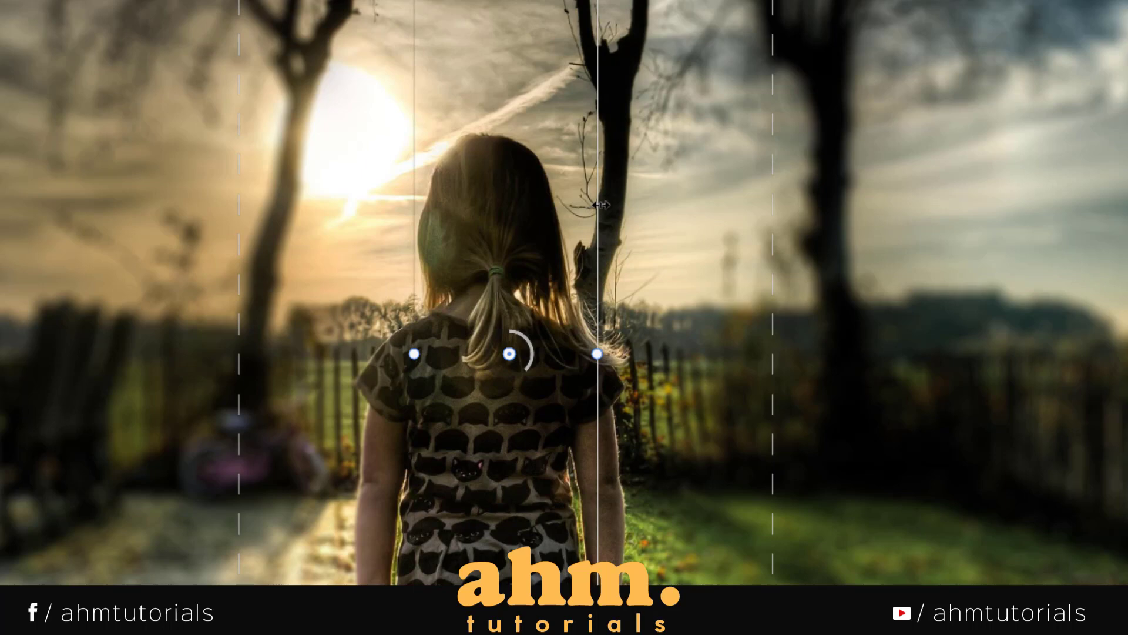
mouse_move(602, 205)
mouse_down()
mouse_move(662, 204)
mouse_move(609, 203)
mouse_move(618, 204)
mouse_up()
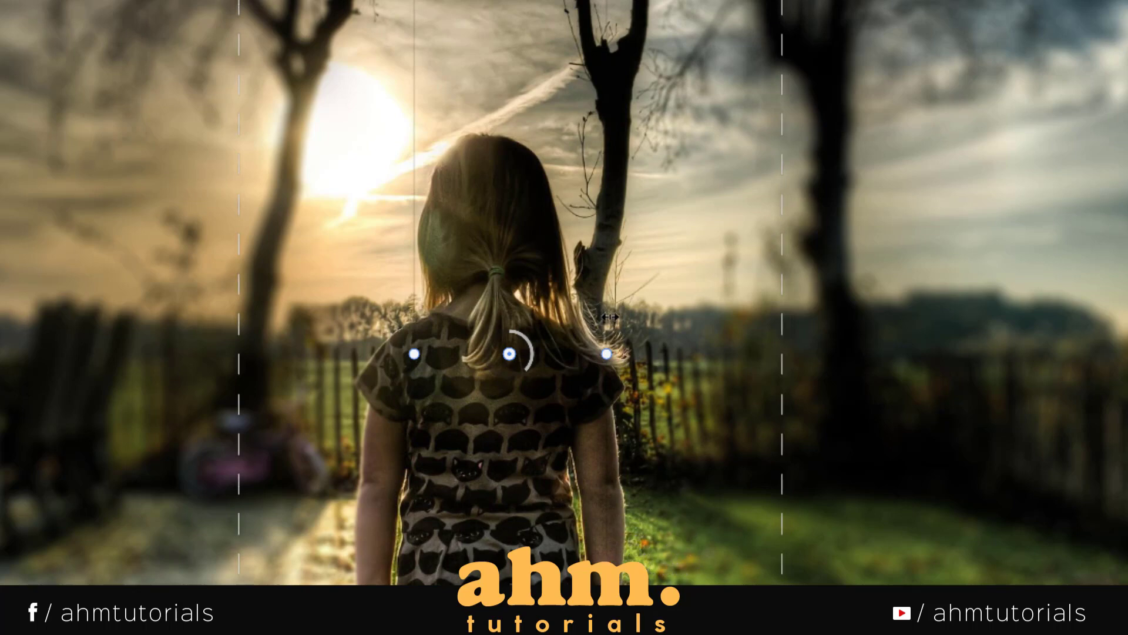
drag(606, 300, 577, 300)
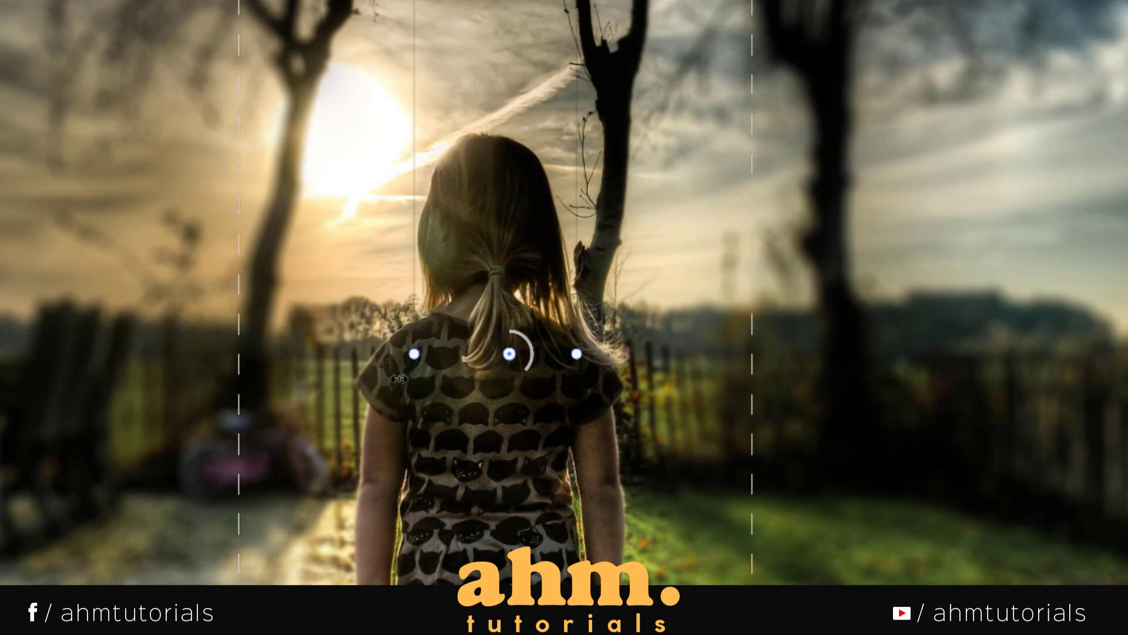
drag(410, 201, 417, 200)
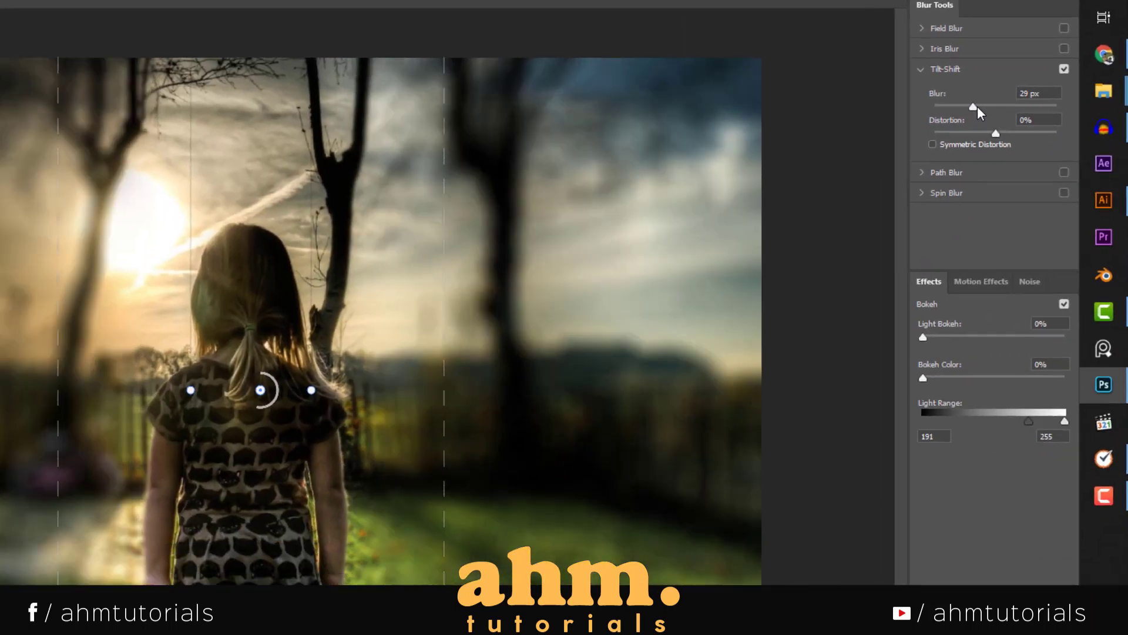
- Set the Tilt-Shift Blur to 12 px and Distortion to 49%
mouse_move(800, 209)
mouse_down()
mouse_move(973, 106)
mouse_move(962, 107)
mouse_up()
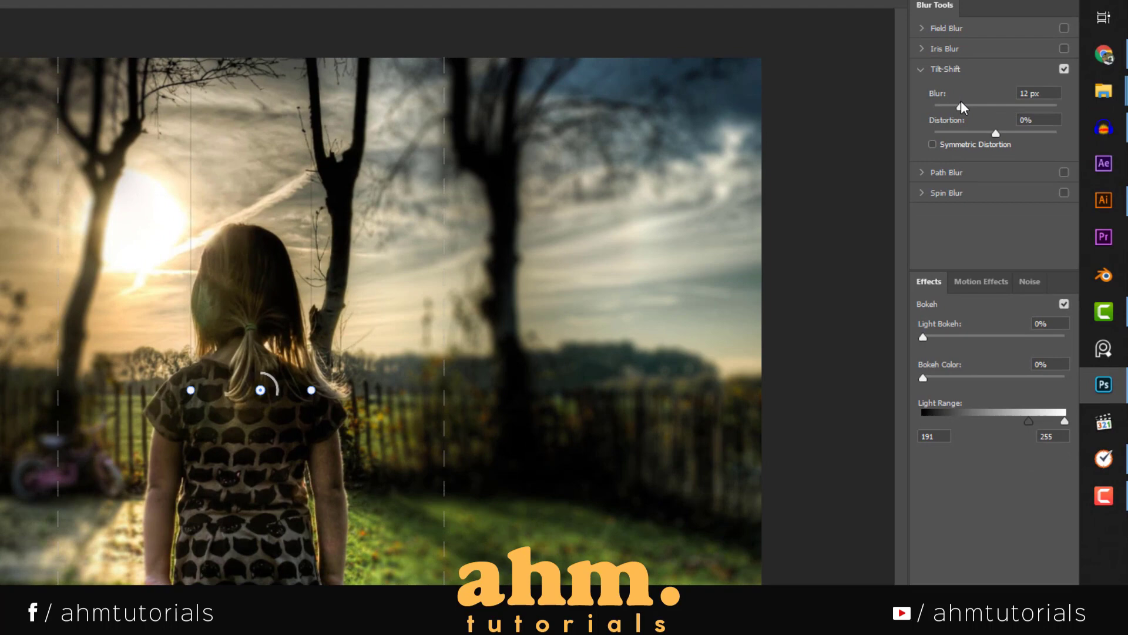
click(961, 100)
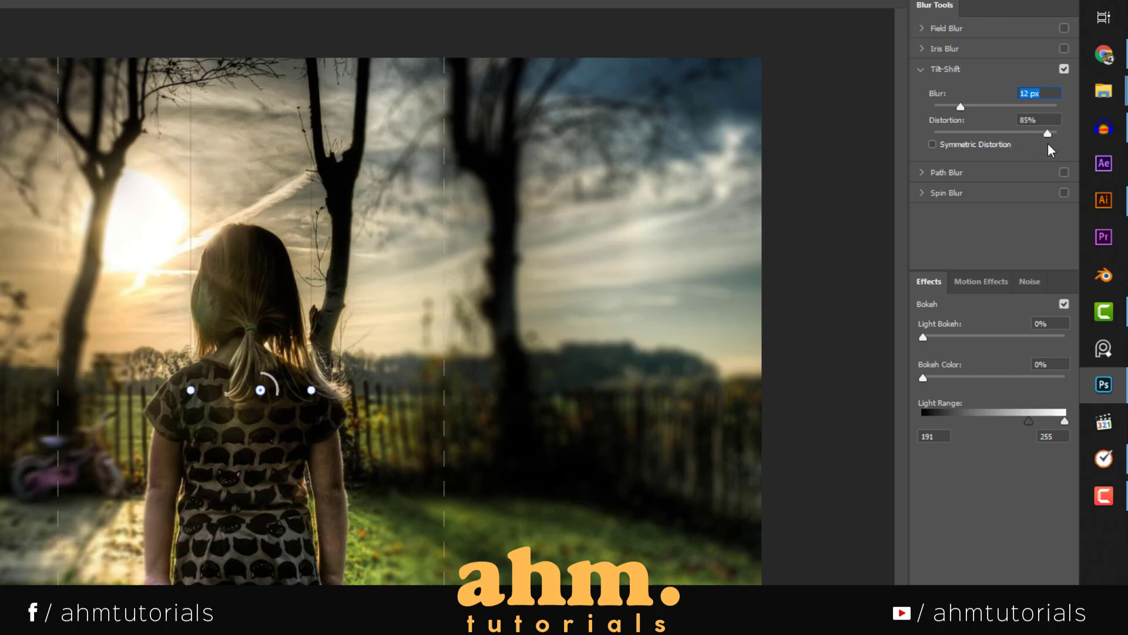
drag(1048, 134, 1075, 136)
key(shift+Down)
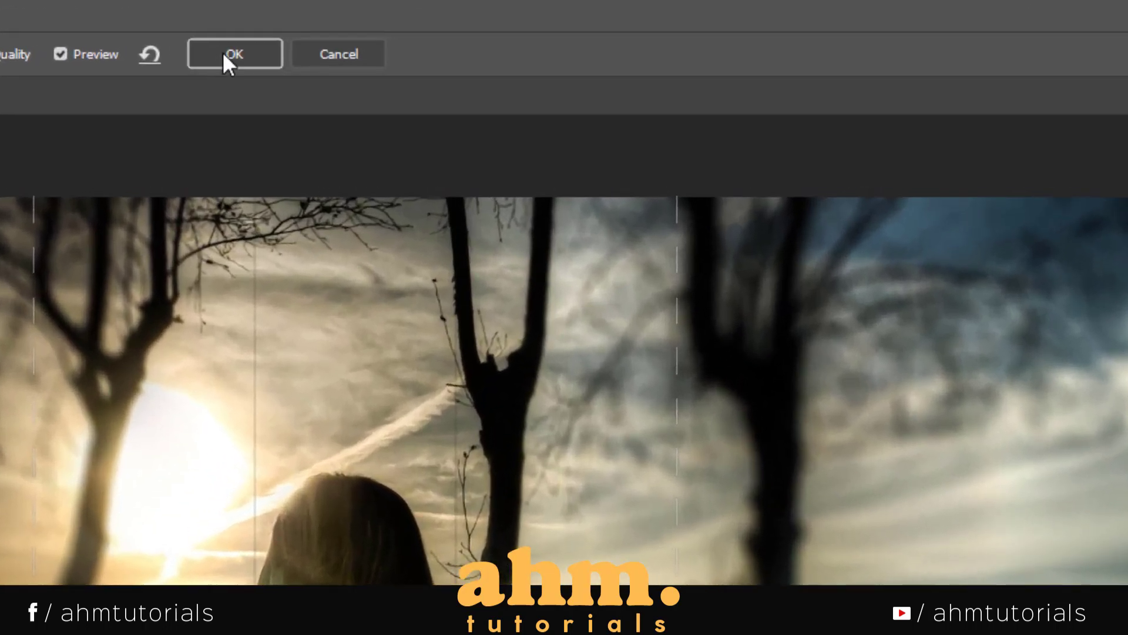
- Confirm the vertical Tilt-Shift with OK and start a second Blur Gallery Tilt-Shift
click(223, 52)
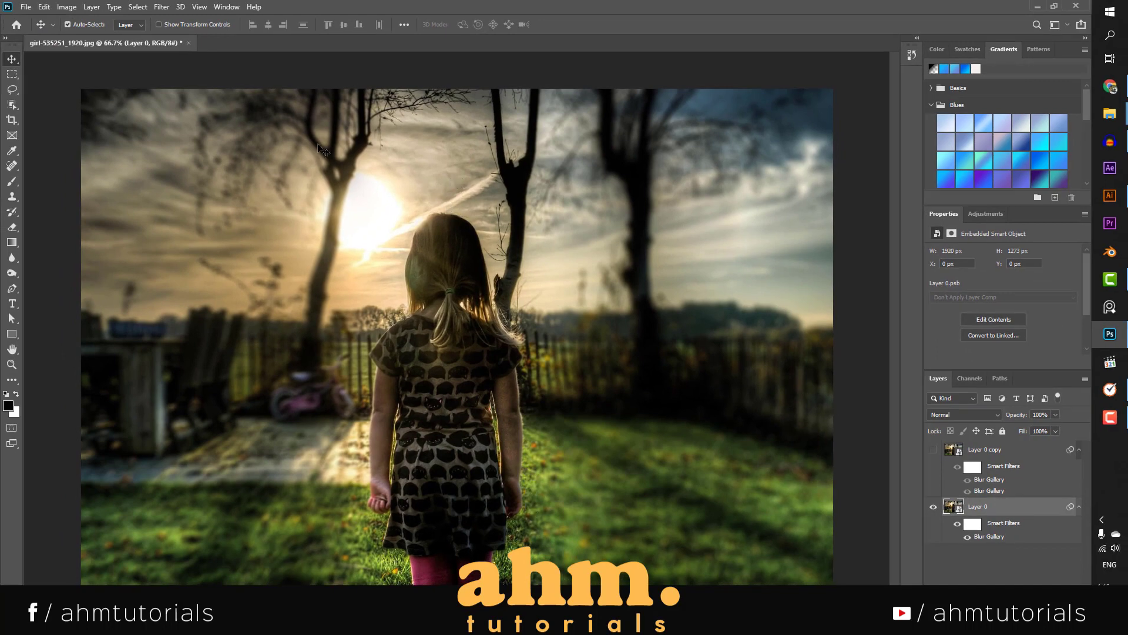
click(160, 7)
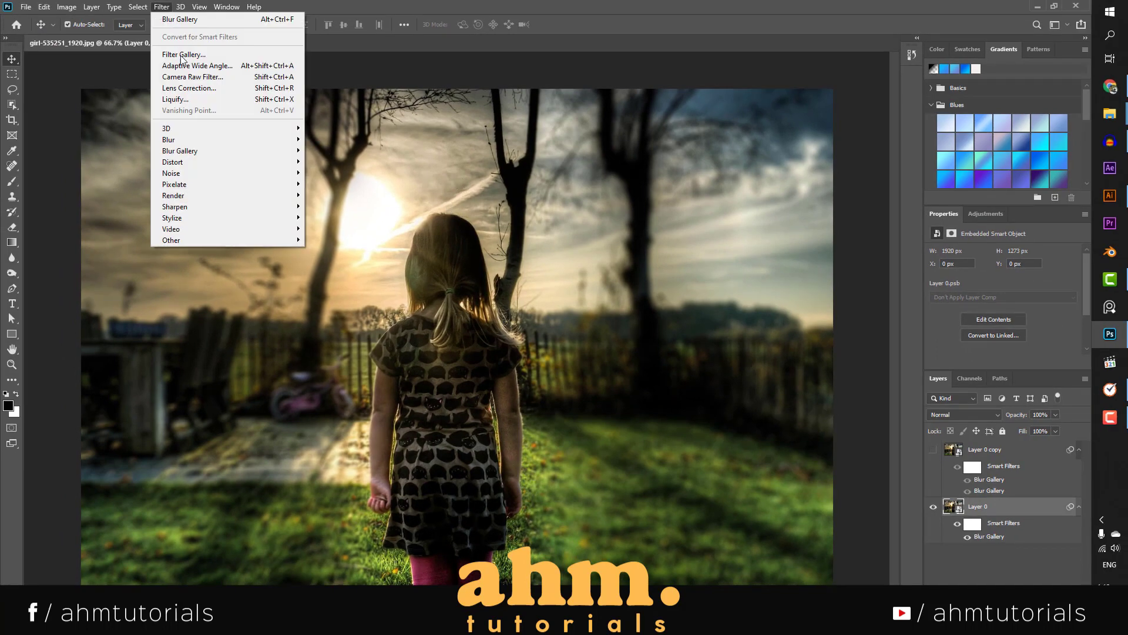
mouse_move(180, 151)
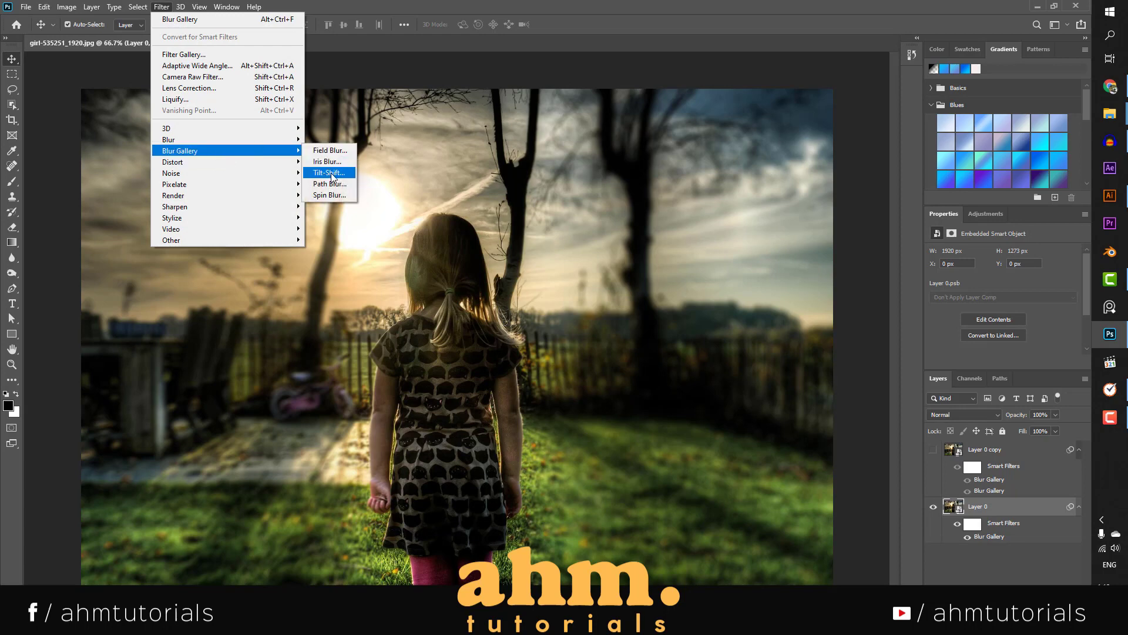
click(331, 174)
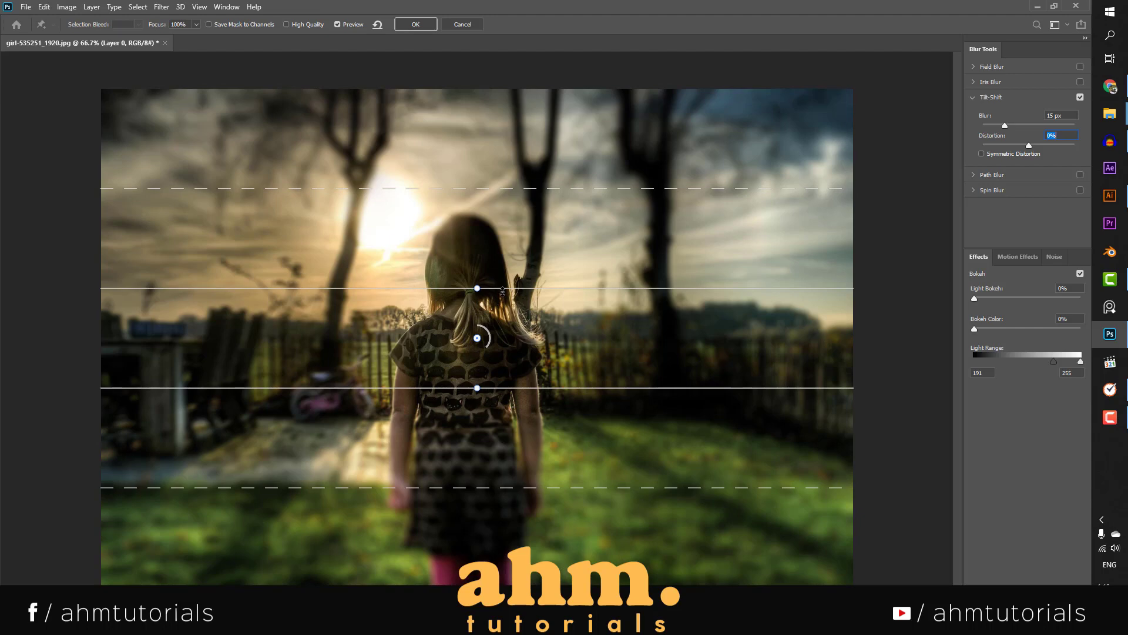
- Stretch the horizontal sharp band from the girl's head down to her knees, tightening both blur transitions
mouse_move(502, 288)
mouse_down()
mouse_move(503, 228)
mouse_move(504, 242)
mouse_up()
drag(501, 144, 501, 168)
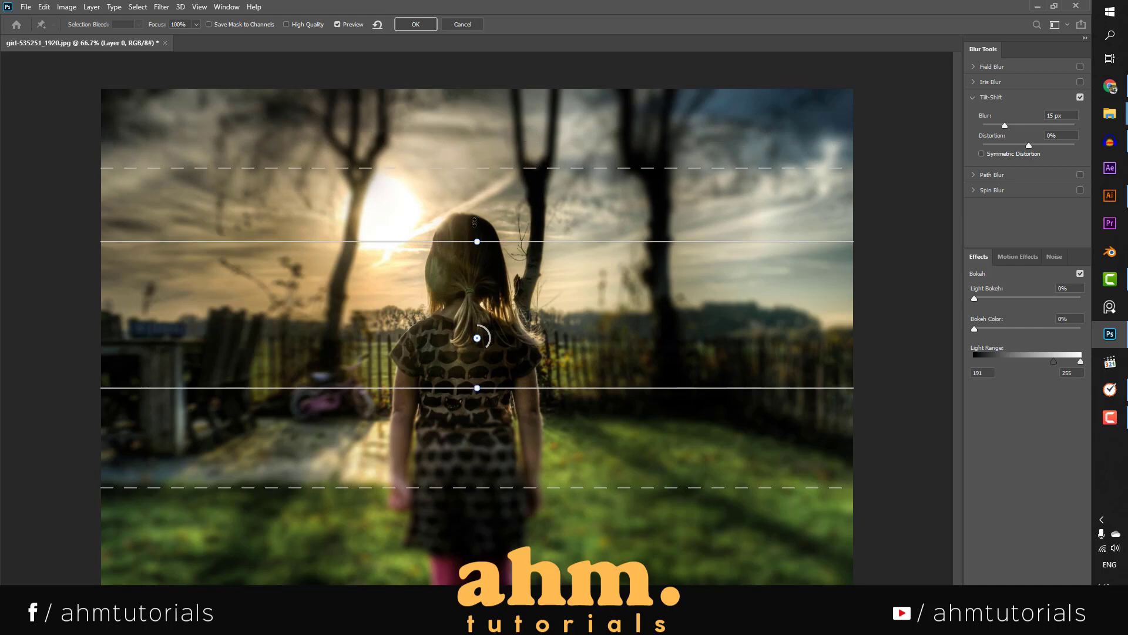
drag(485, 168, 485, 171)
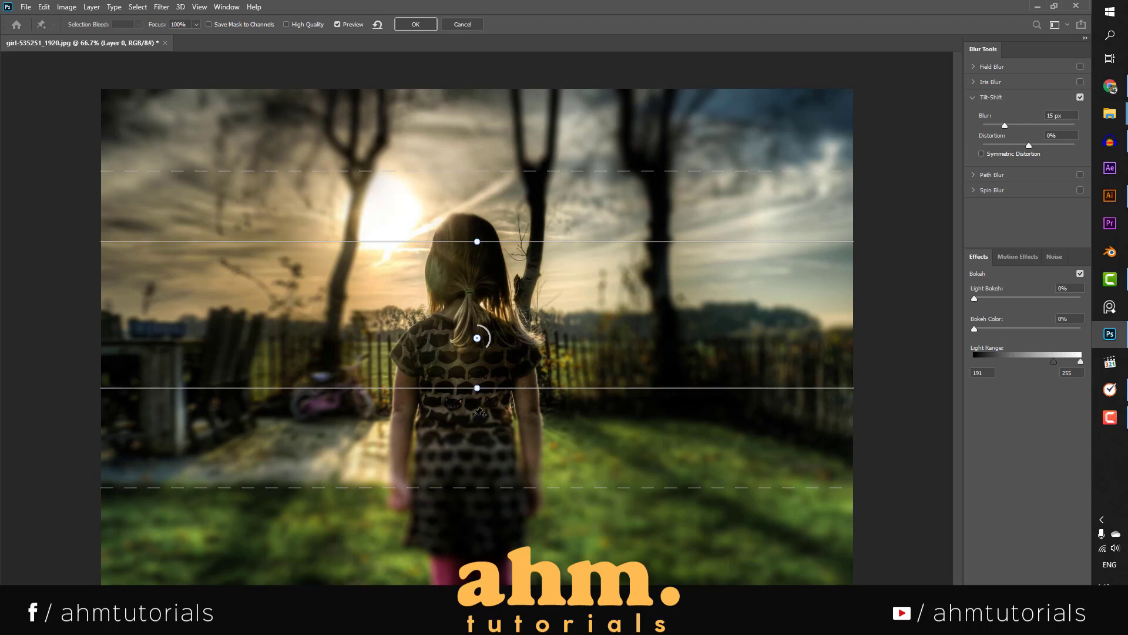
mouse_move(478, 389)
mouse_down()
mouse_move(495, 499)
mouse_move(430, 504)
mouse_up()
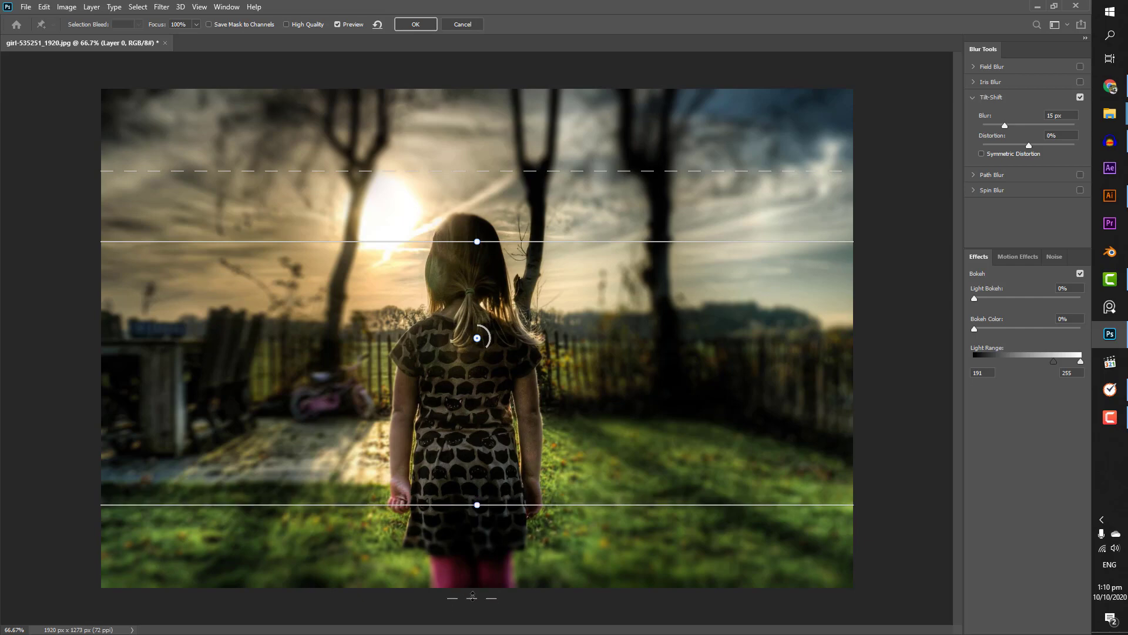
mouse_move(472, 604)
mouse_down()
mouse_move(490, 531)
mouse_move(490, 563)
mouse_up()
drag(485, 506, 490, 494)
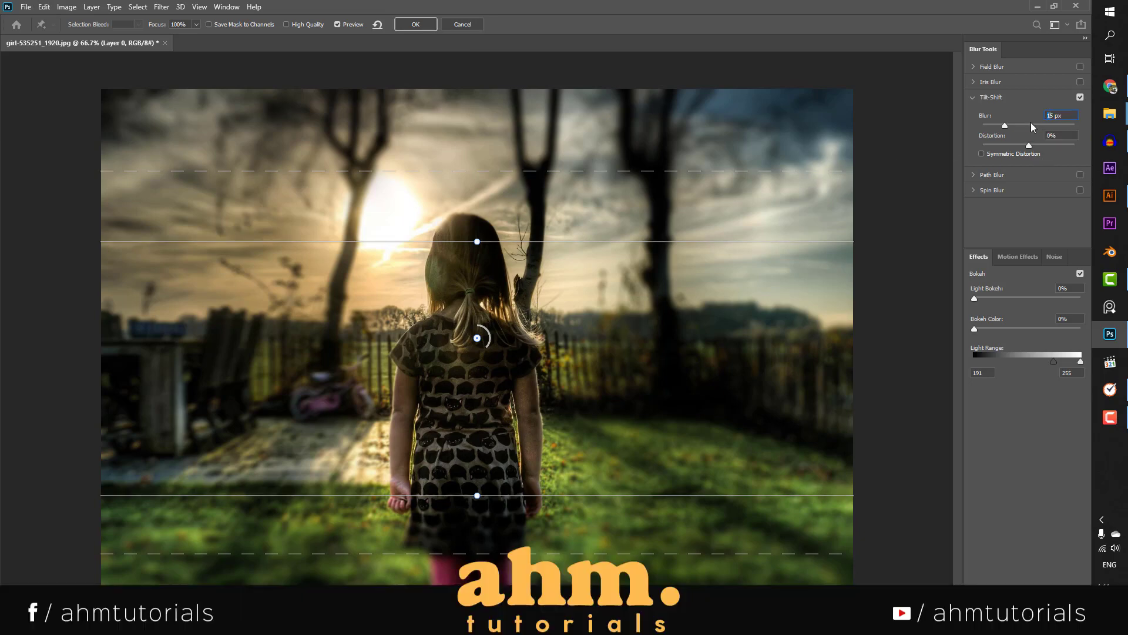
- Enter Blur 12 px and Distortion 0, then confirm the second Tilt-Shift with OK
text(12)
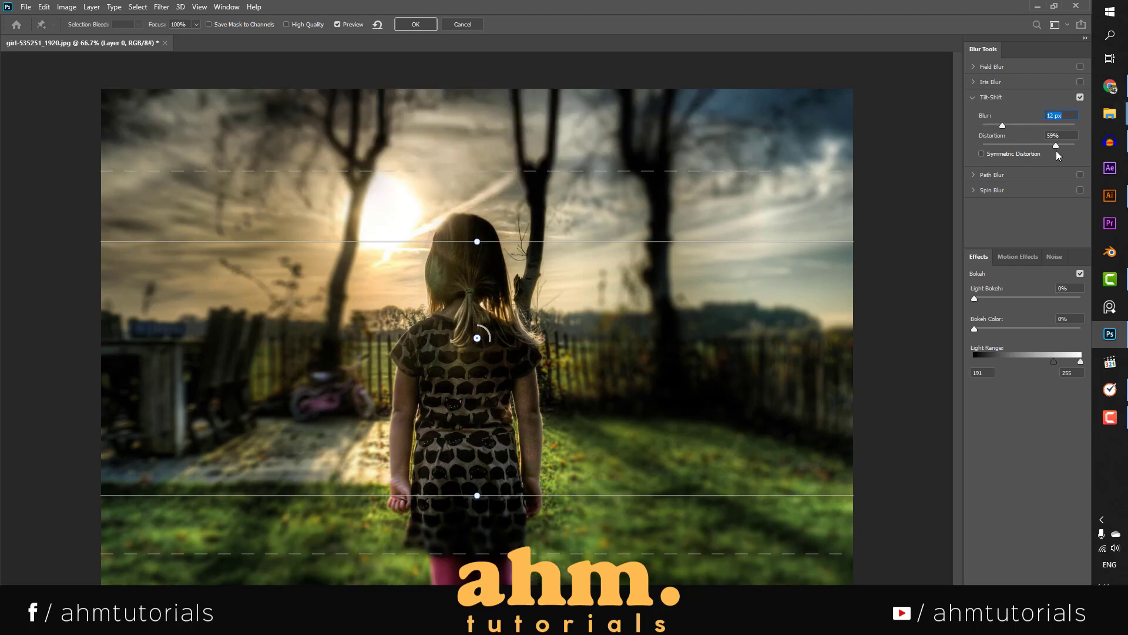
drag(1056, 151, 1053, 150)
text(0)
click(418, 25)
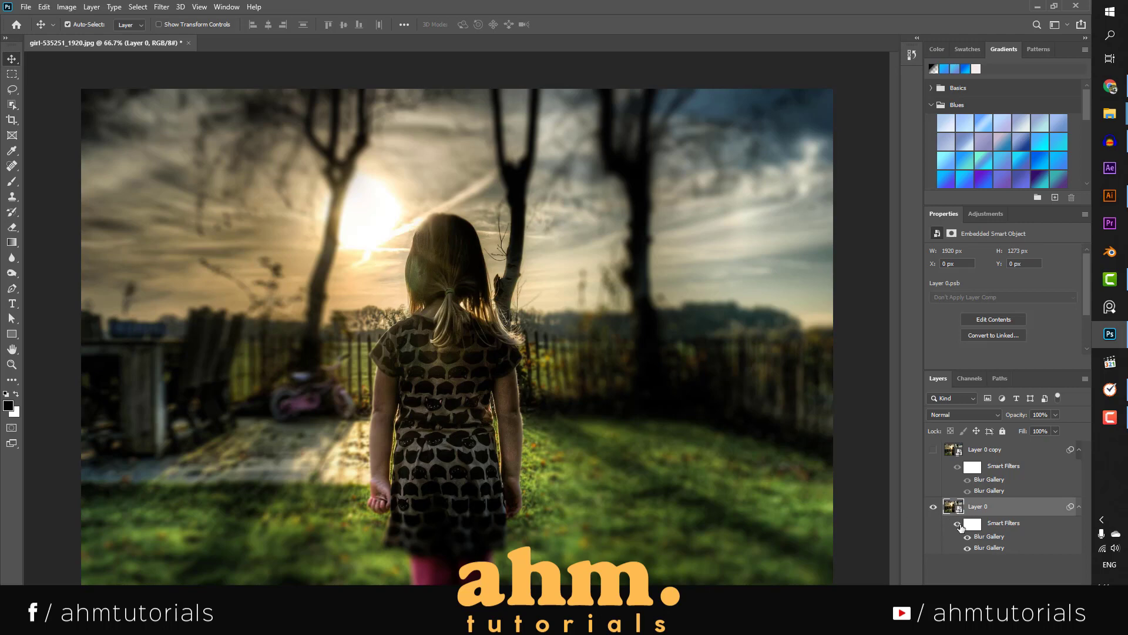
click(958, 523)
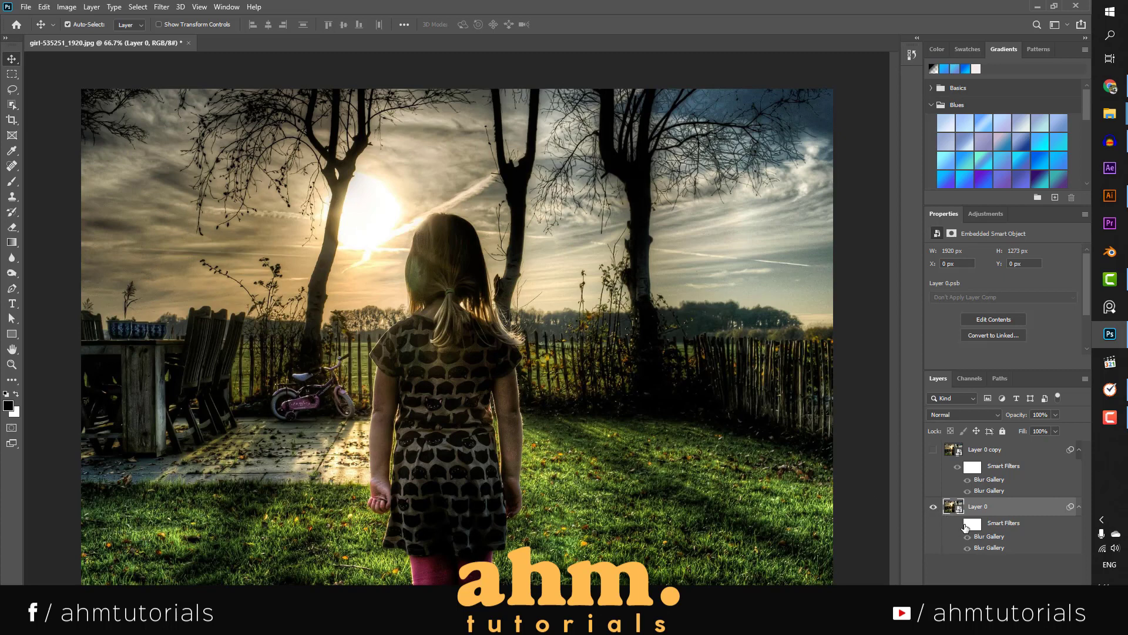
click(957, 524)
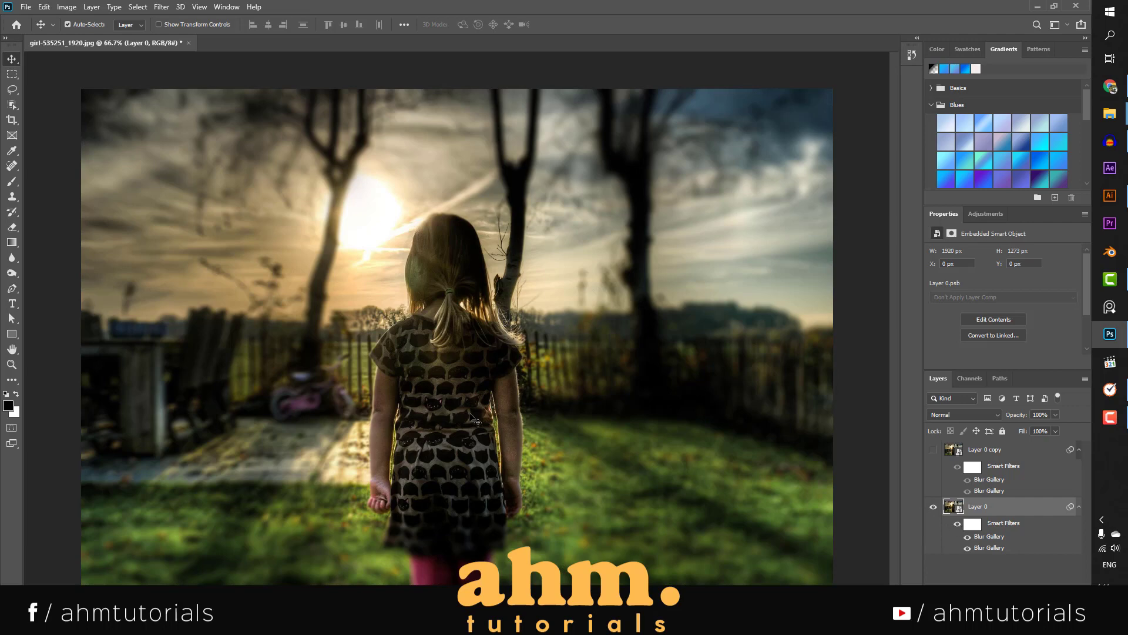